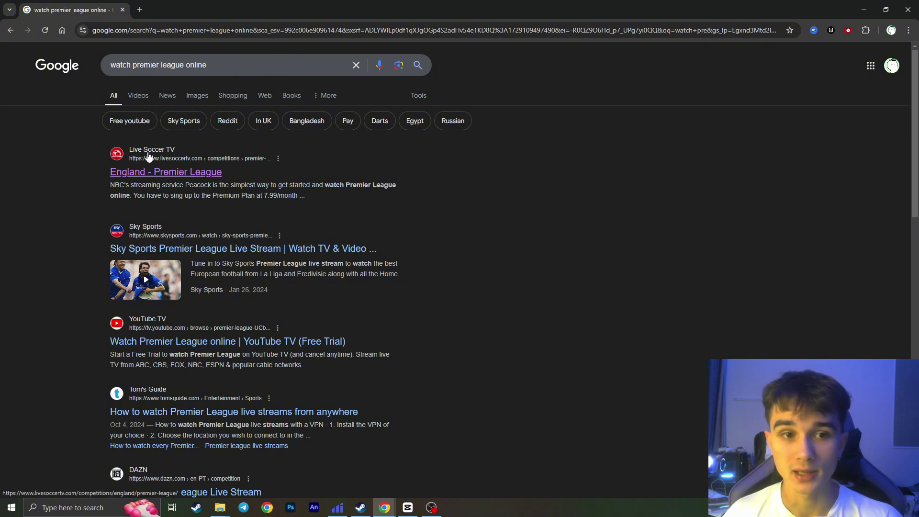
Open the England - Premier League fixtures and TV schedule result in a new tab.
left_click(151, 175)
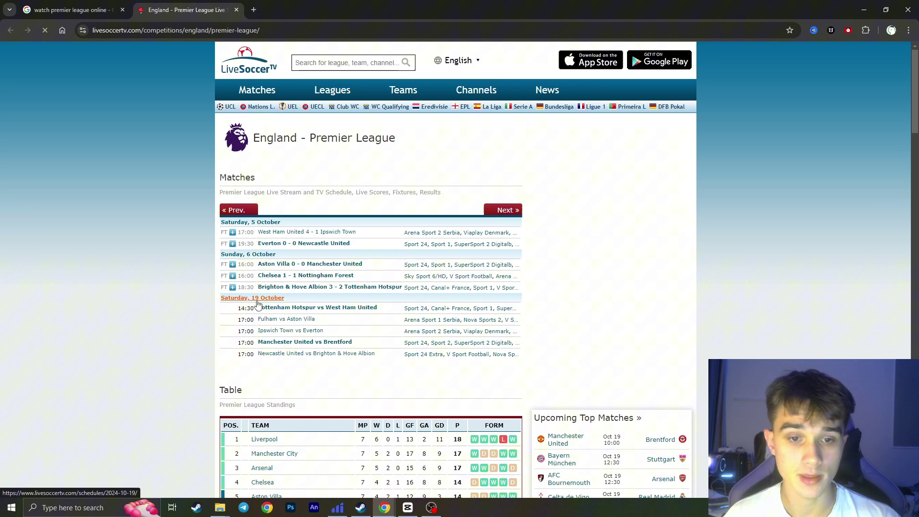
scroll(293, 309, "down", 1)
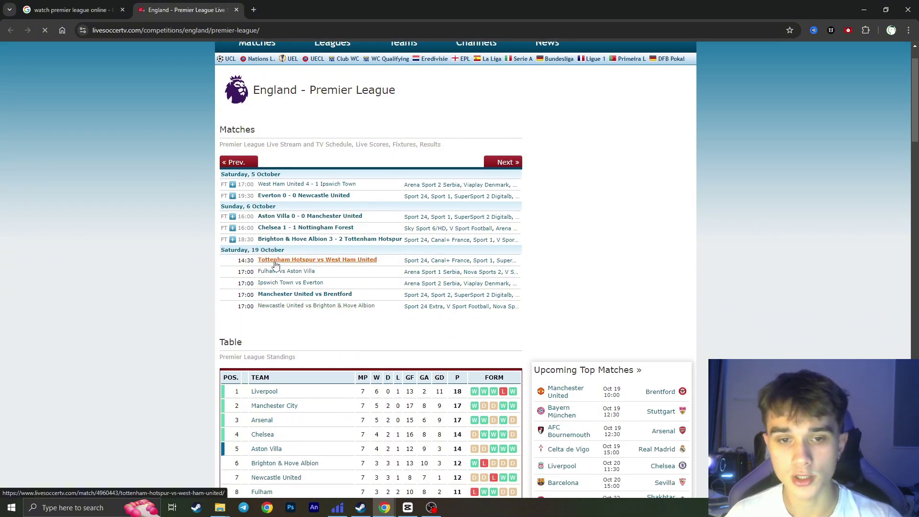
Open the Tottenham vs West Ham match page, review Live Broadcasts and follow the Viaplay Netherlands link.
left_click(330, 262)
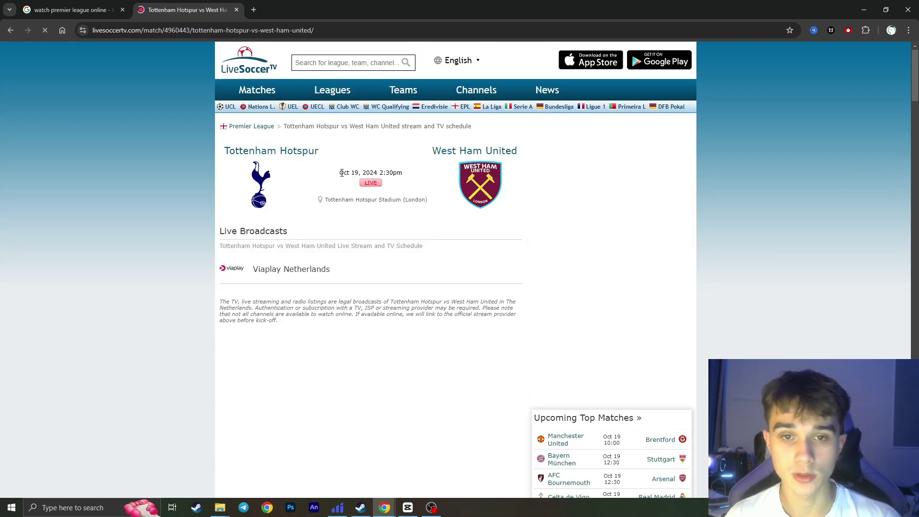
left_click(357, 173)
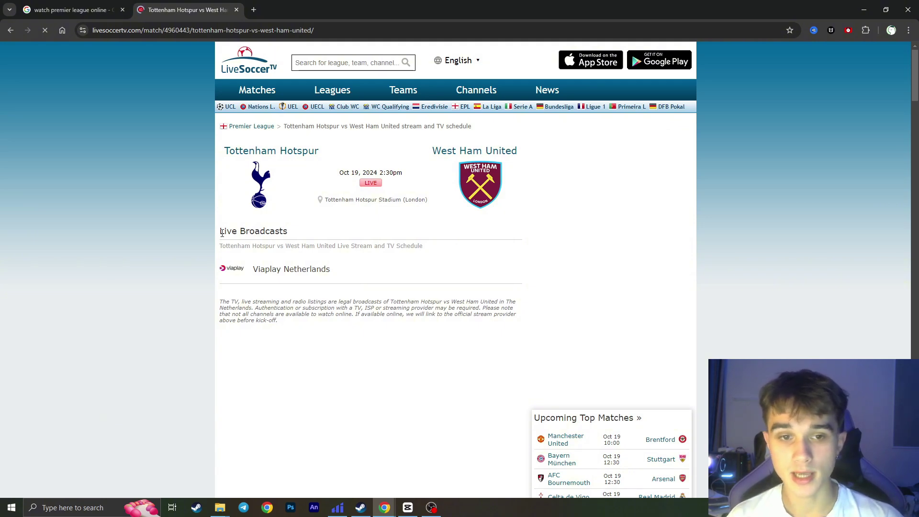
left_click_drag(220, 231, 294, 237)
left_click(293, 237)
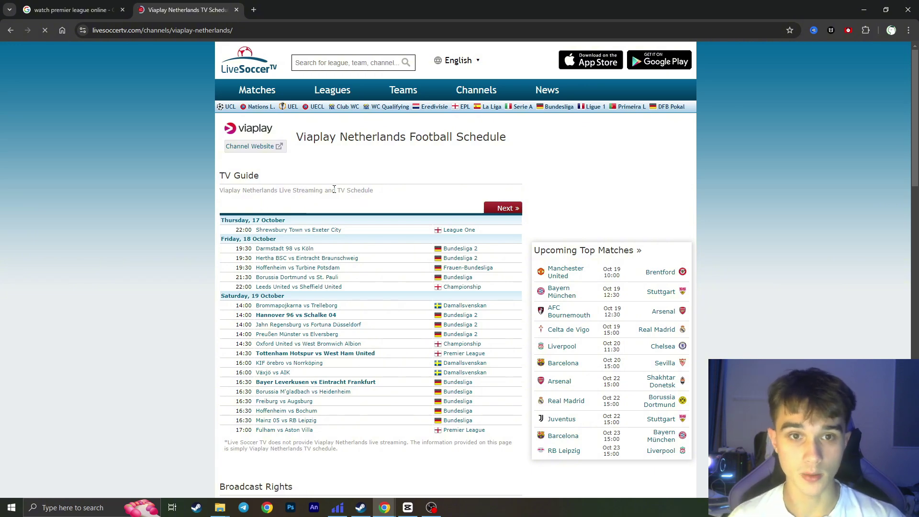
Open Viaplay's own website and accept all cookies on the privacy prompt.
left_click(258, 151)
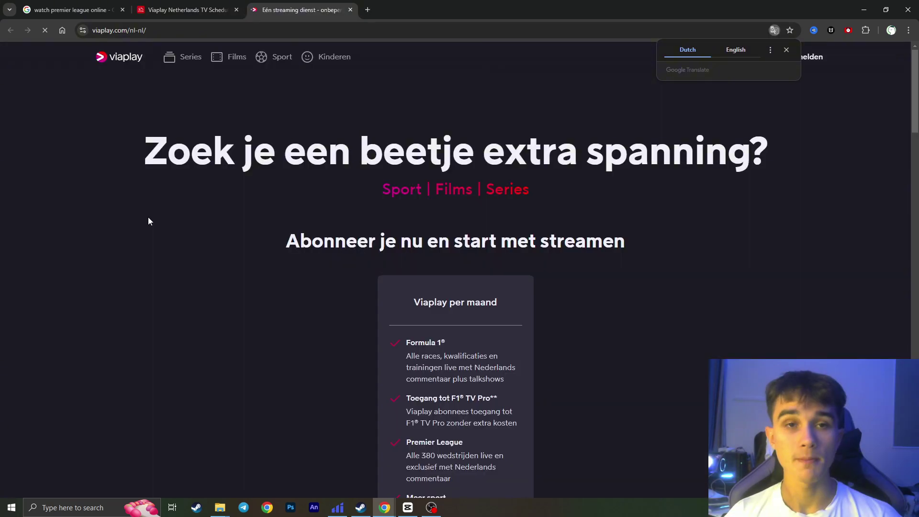
scroll(147, 216, "down", 1)
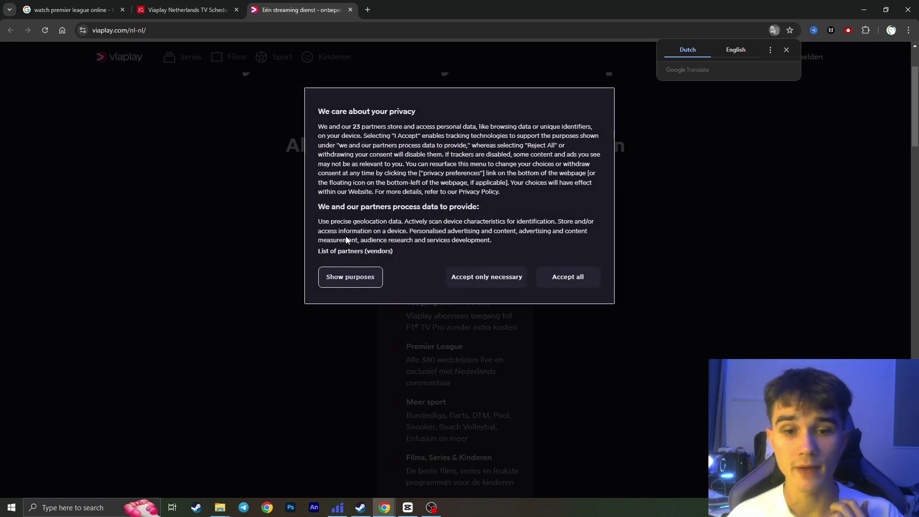
left_click(580, 278)
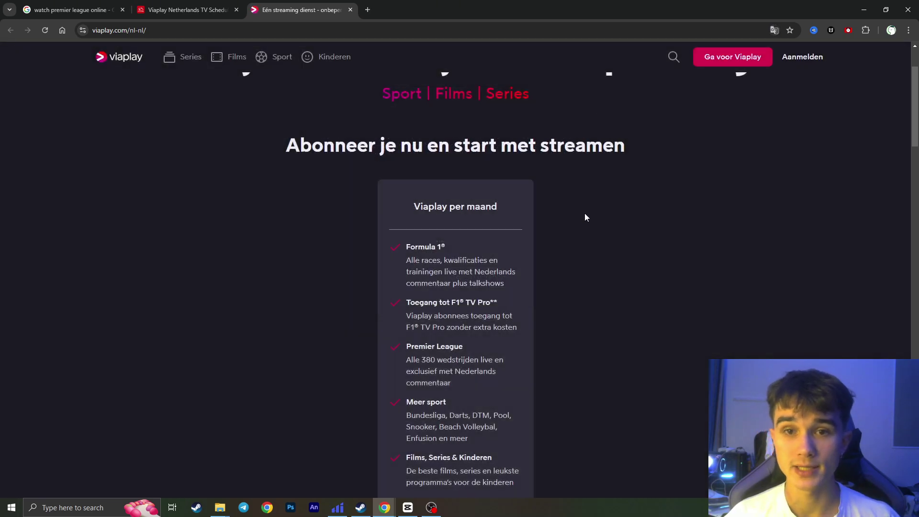
scroll(607, 278, "down", 4)
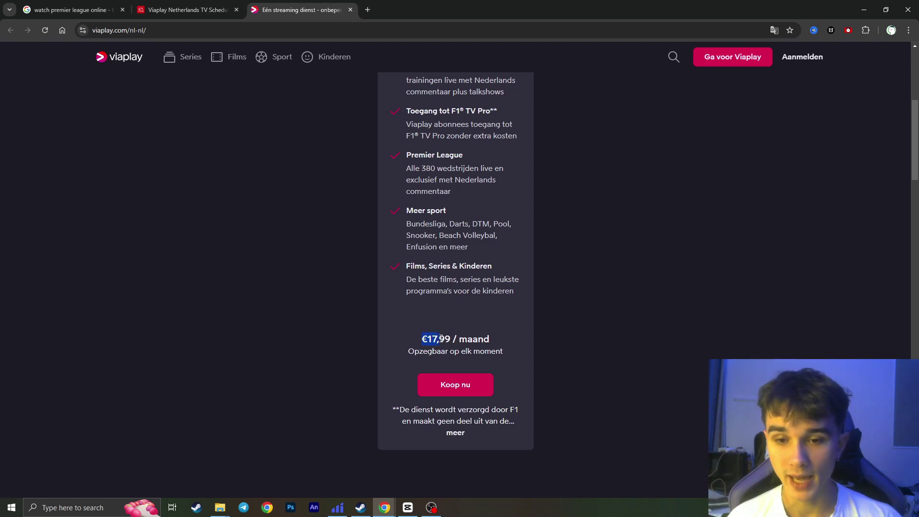
scroll(430, 341, "up", 3)
scroll(443, 345, "down", 2)
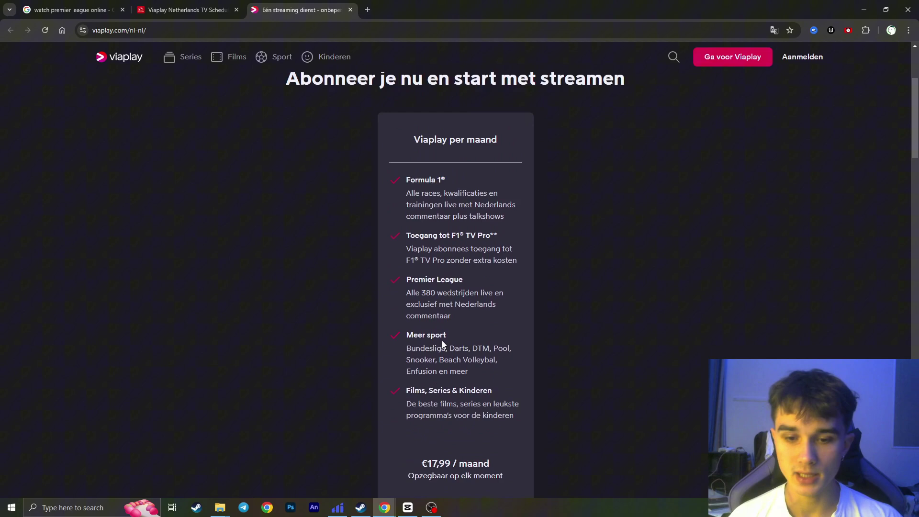
left_click_drag(421, 388, 449, 389)
Review the monthly plan's €17,99 price, Premier League description and Meer sport coverage near Koop nu.
left_click(451, 397)
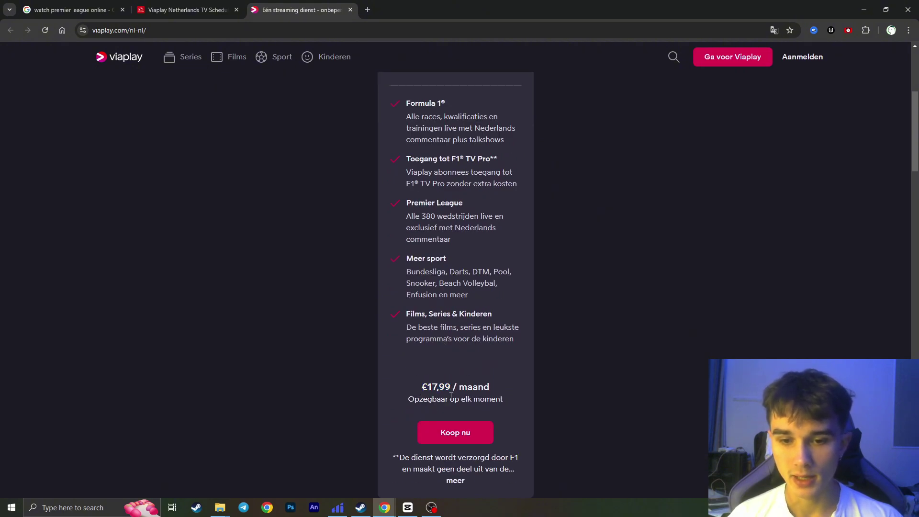
scroll(430, 323, "up", 3)
scroll(427, 287, "down", 1)
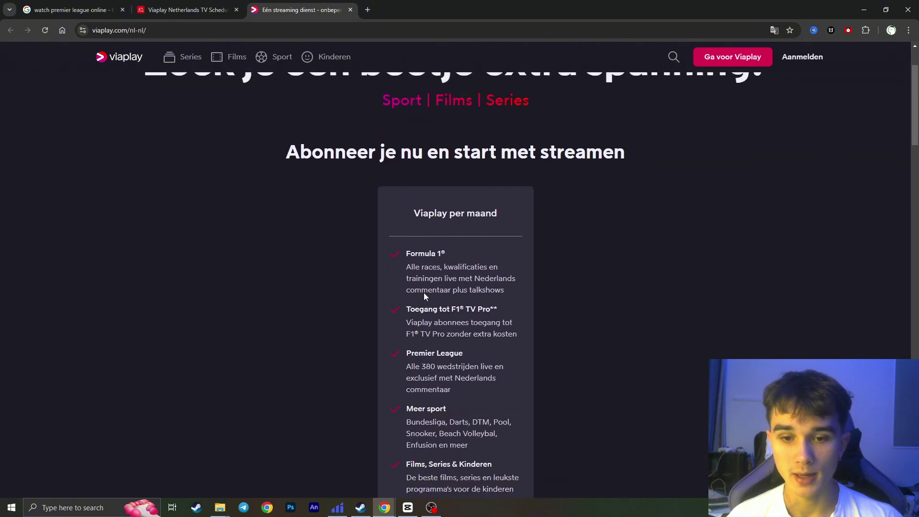
scroll(424, 296, "down", 1)
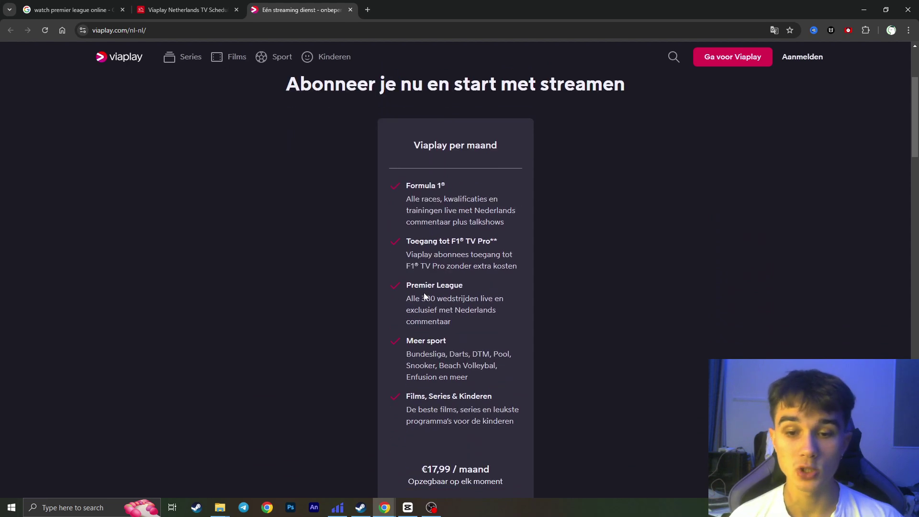
left_click_drag(406, 250, 464, 253)
left_click(450, 253)
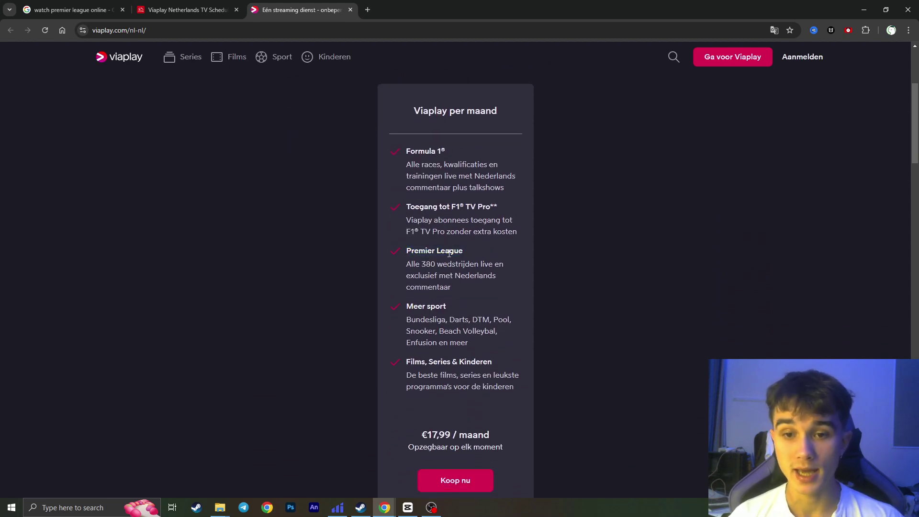
left_click_drag(407, 265, 460, 282)
left_click(459, 283)
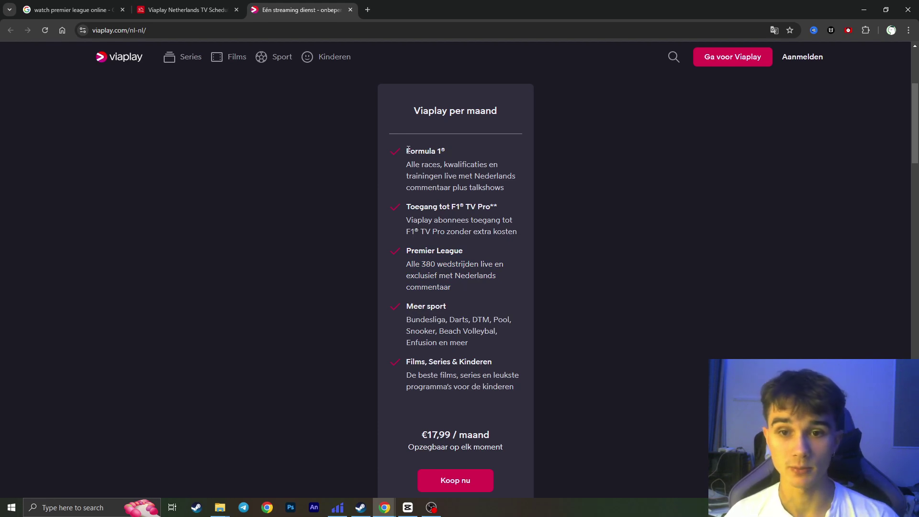
left_click_drag(406, 306, 452, 312)
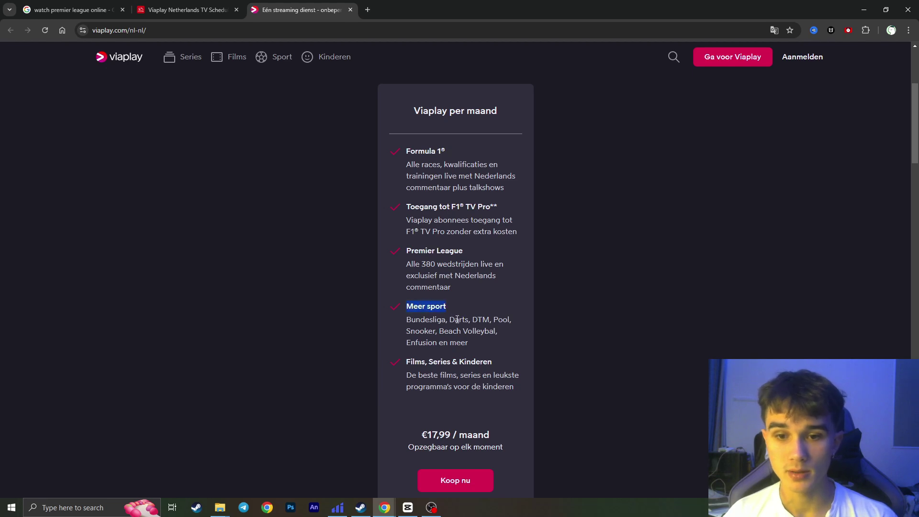
left_click(479, 322)
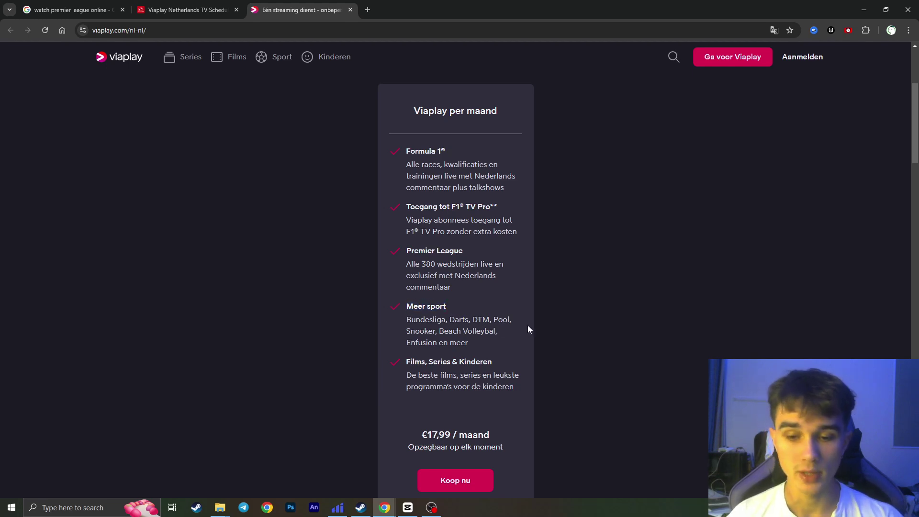
scroll(502, 352, "down", 1)
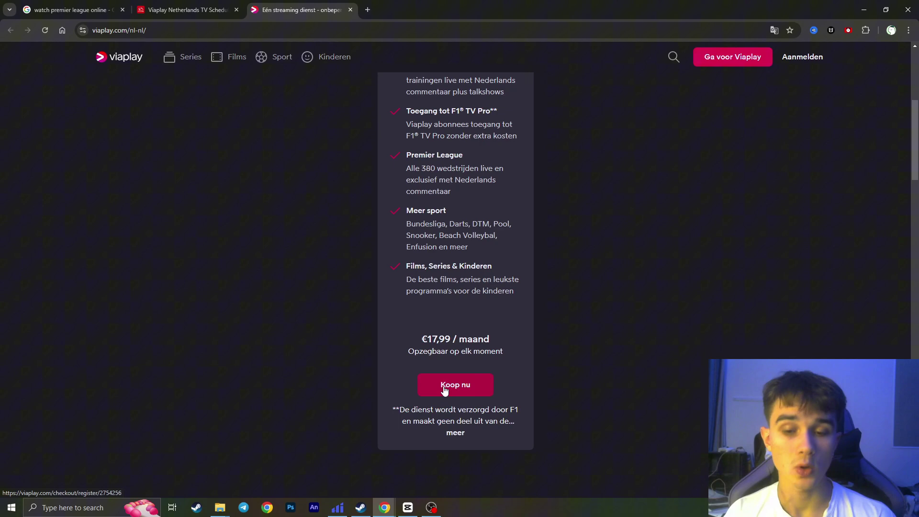